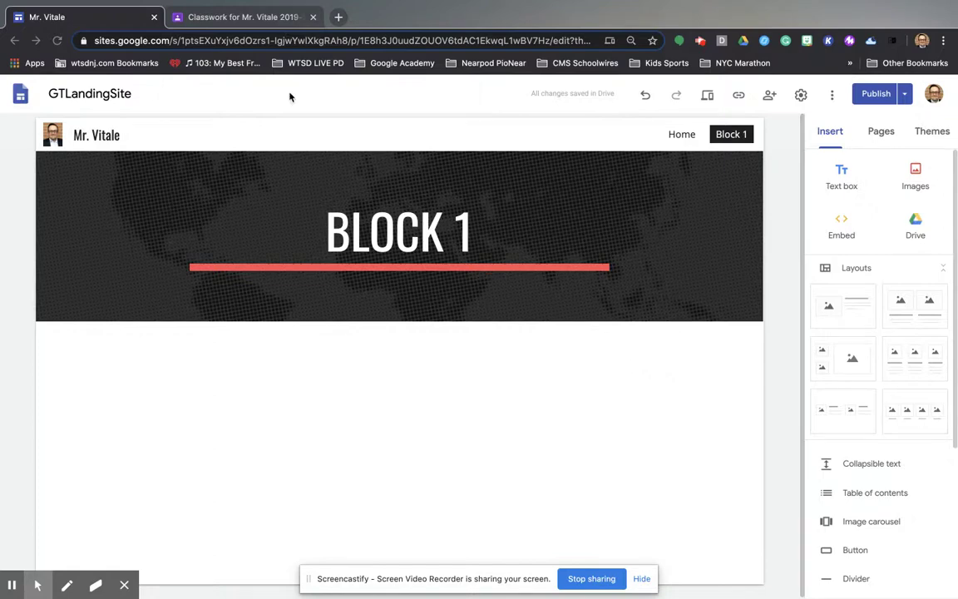
Switch to the Classroom draft of the 'How was your weekend?' assignment
left_click(244, 21)
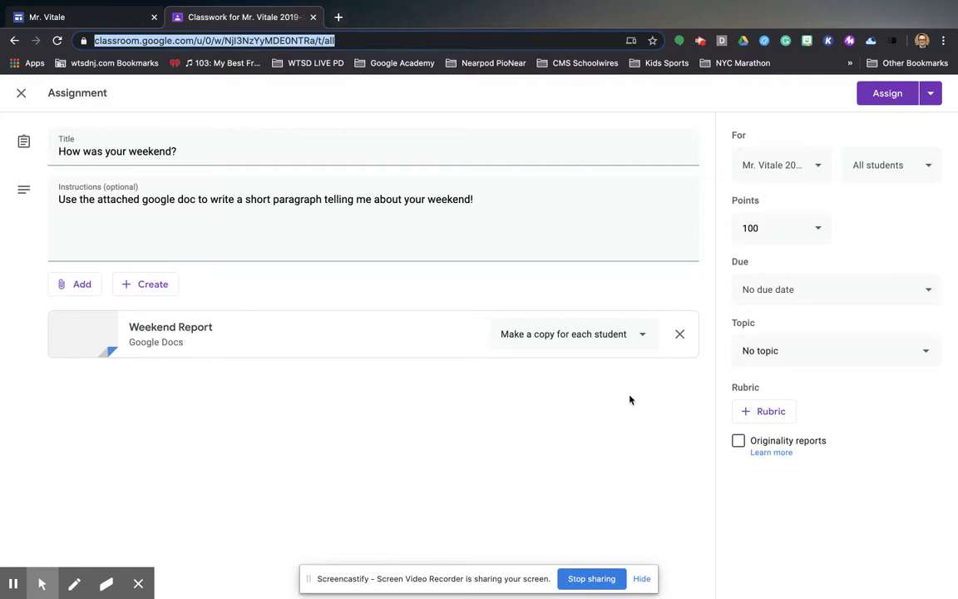
Create a new topic 'Demo Assignment' for the weekend assignment
left_click(771, 350)
left_click(775, 384)
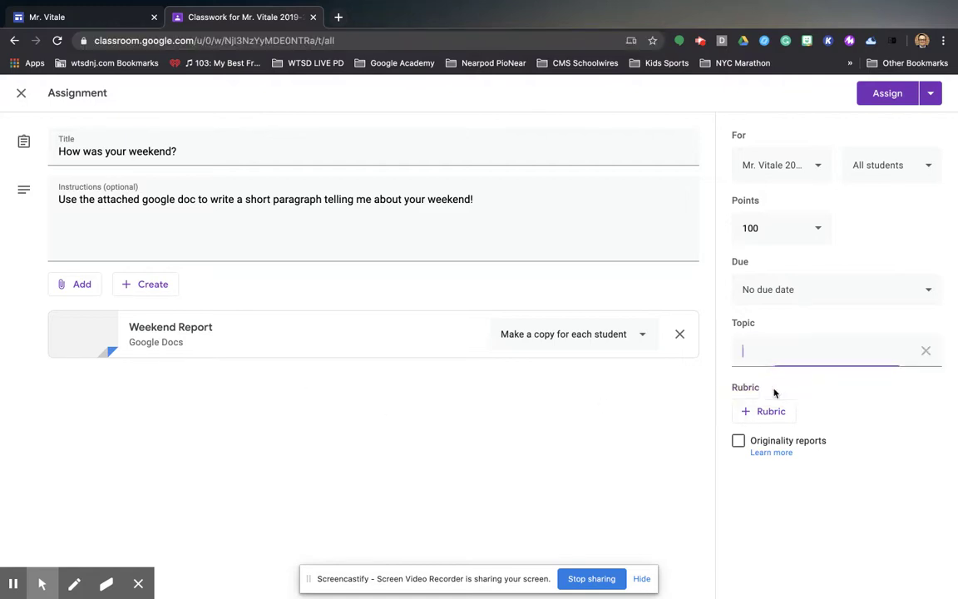
type("De")
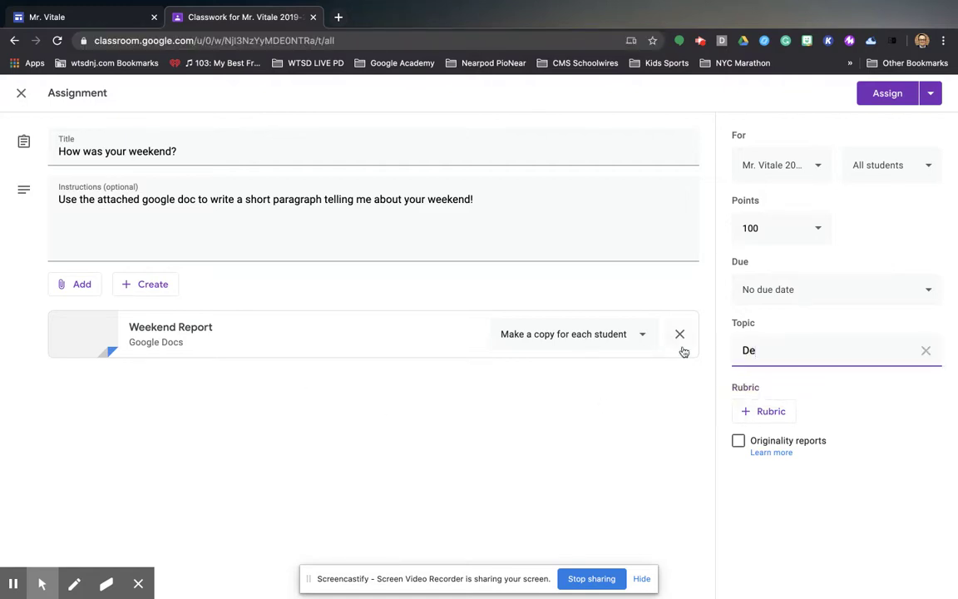
type("mo Assignment")
Set the assignment's due date to Tuesday, May 12
left_click(786, 290)
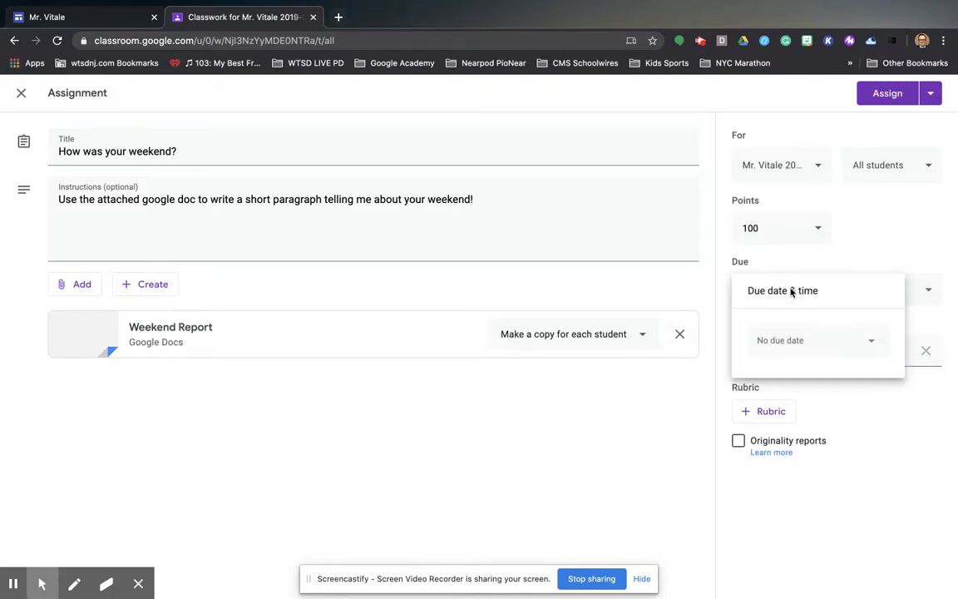
left_click(774, 341)
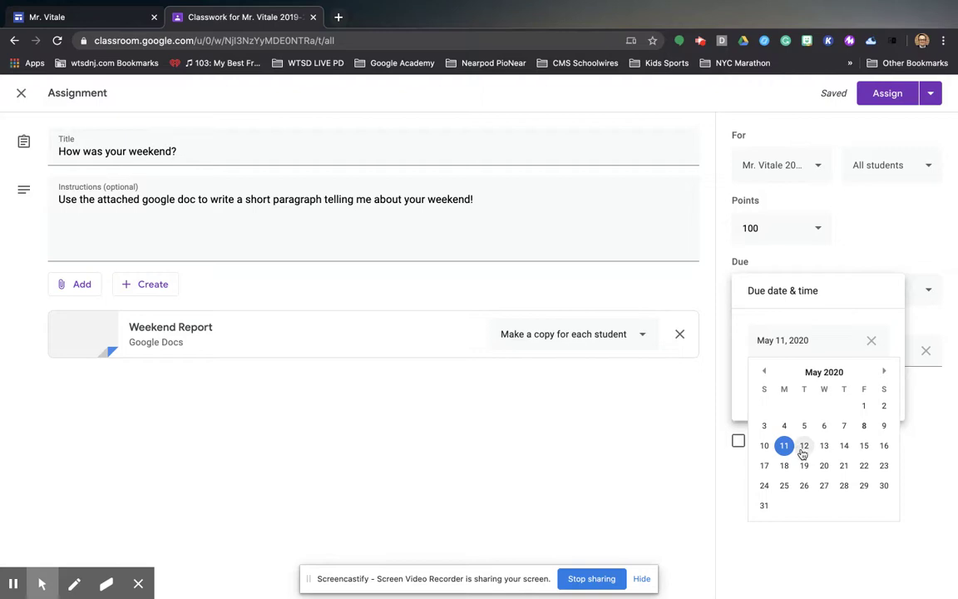
left_click(804, 447)
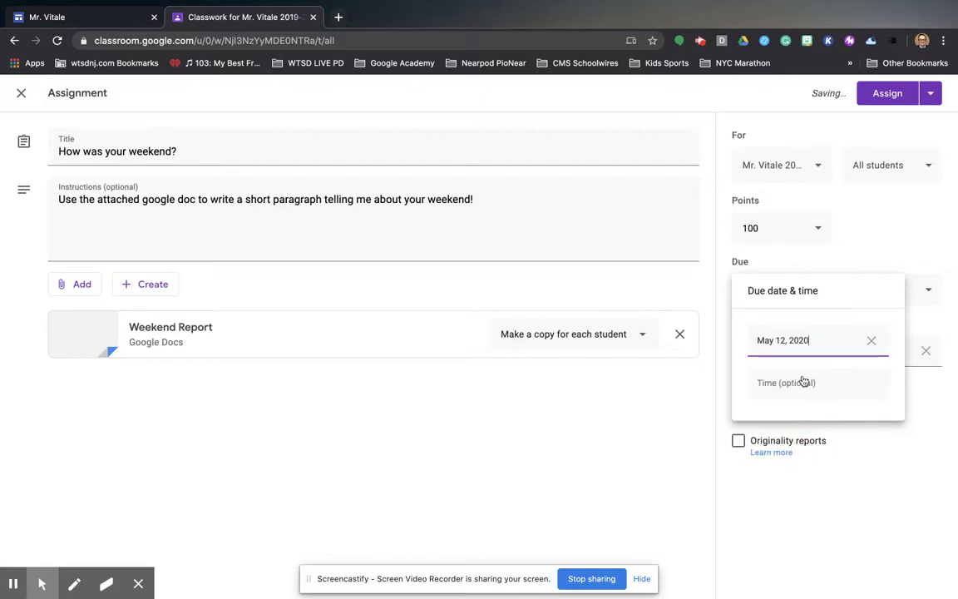
Assign 'How was your weekend?' to the 2 students now, then start a new browser tab
left_click(929, 96)
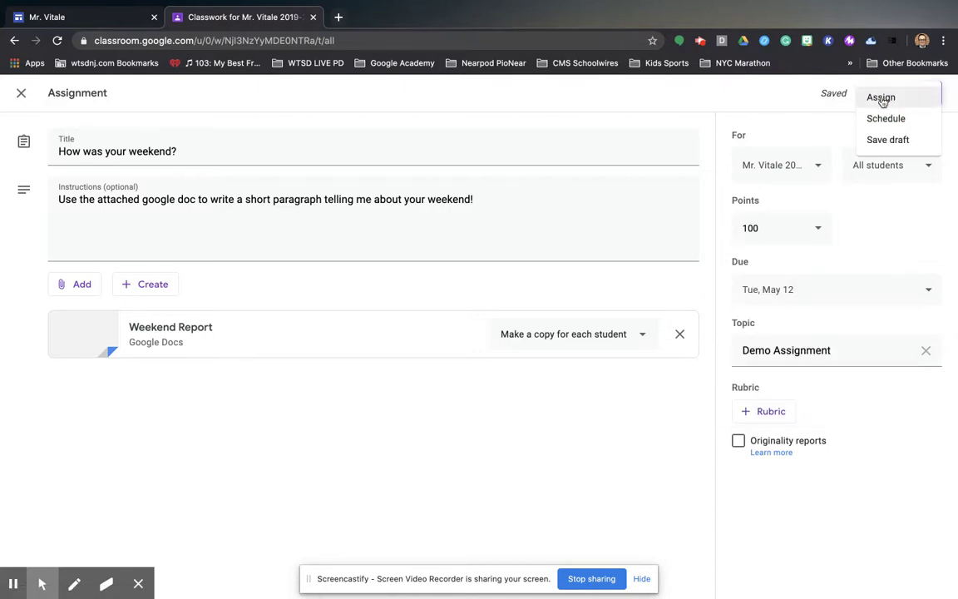
left_click(882, 98)
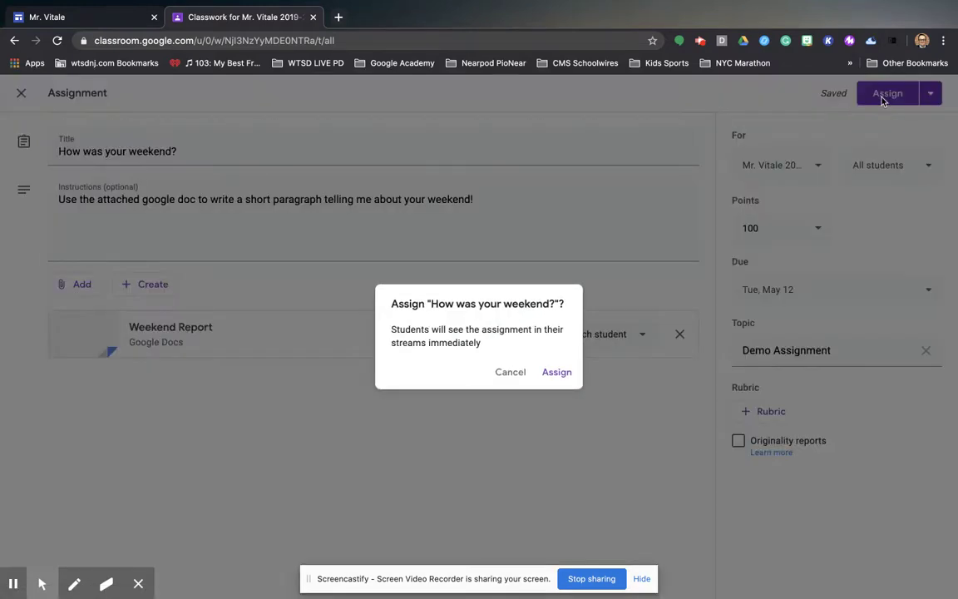
left_click(552, 376)
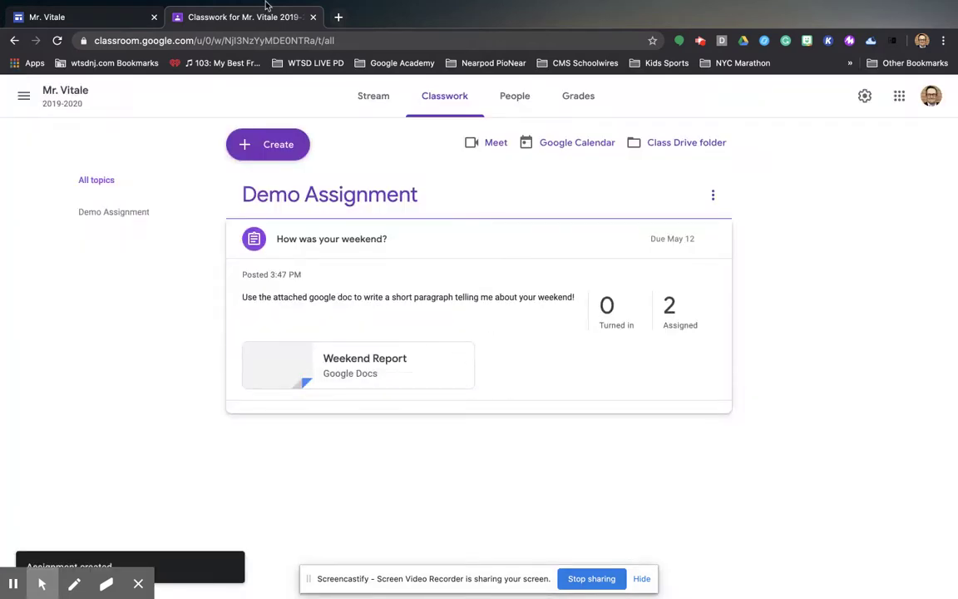
left_click(338, 17)
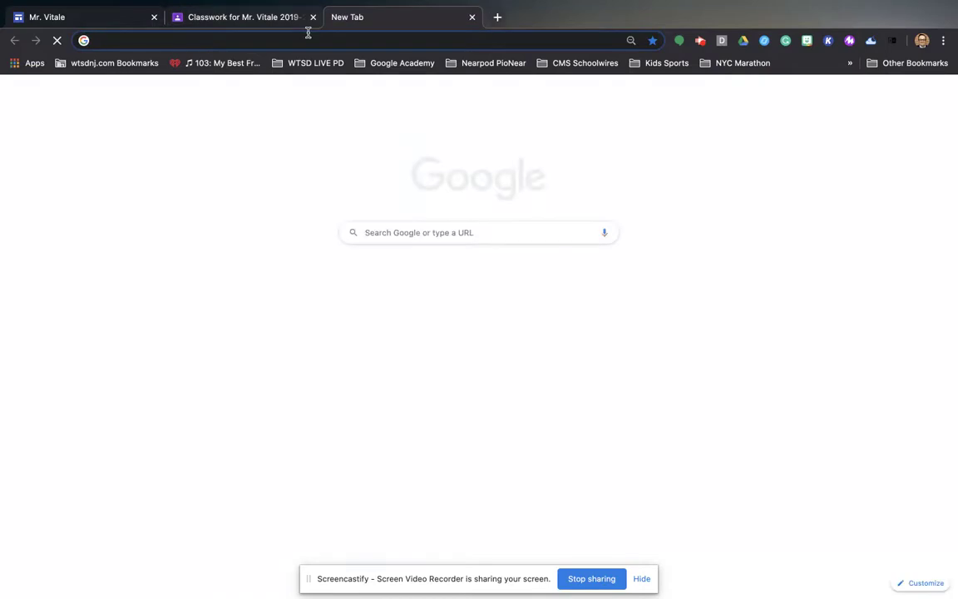
Confirm in Google Calendar the assignment appears on May 12, then return to the Block 1 editor
type("calendar.google.com")
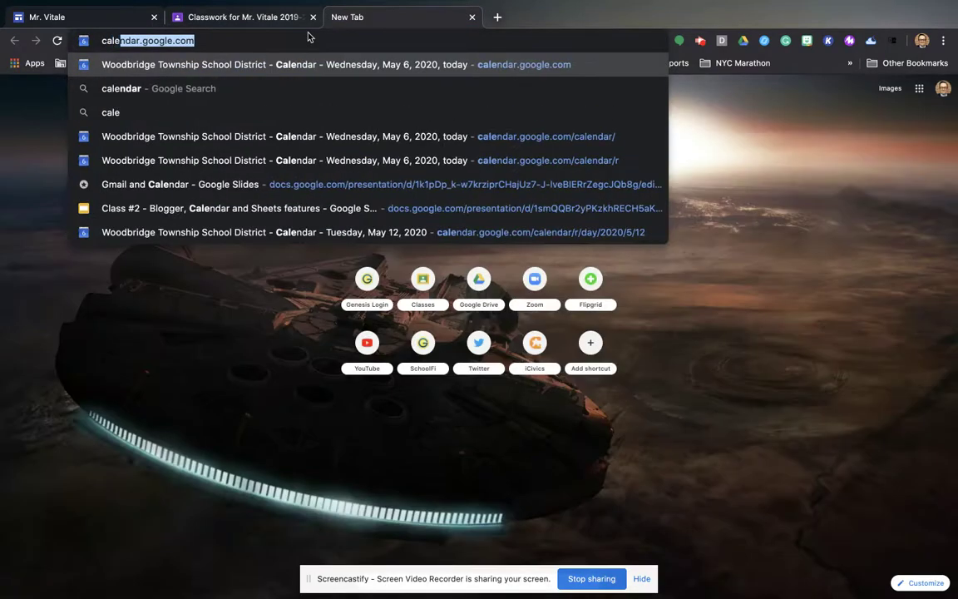
key("Return")
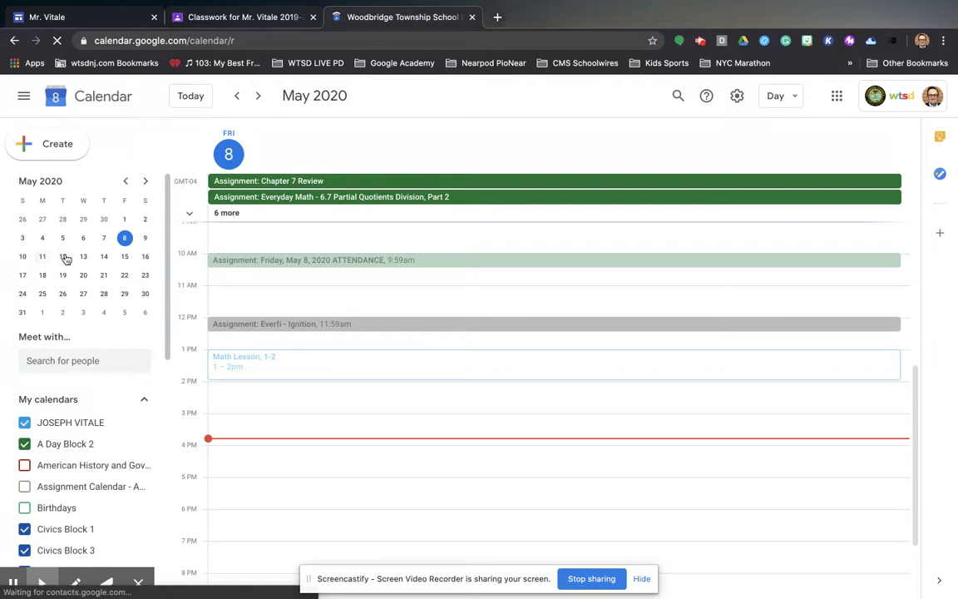
left_click(64, 257)
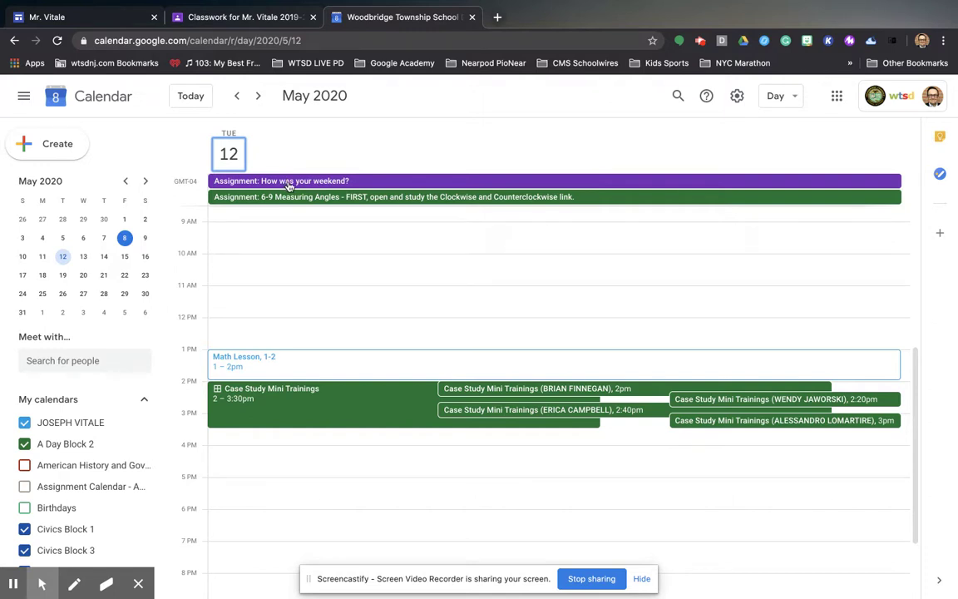
left_click(279, 181)
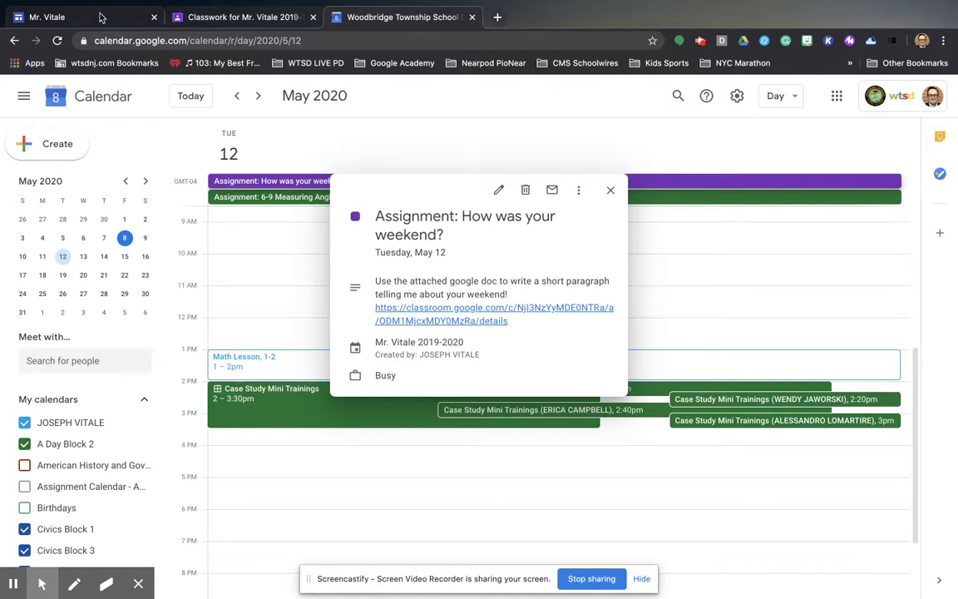
left_click(96, 18)
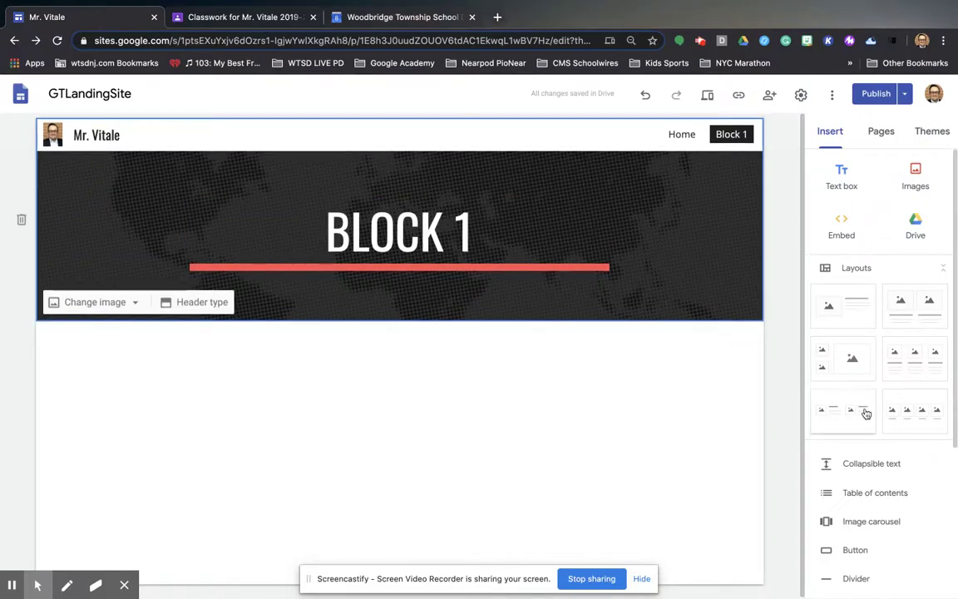
Insert the Mr. Vitale 2019-2020 calendar from the calendar list onto the Block 1 page
scroll(866, 413, "down", 2)
scroll(866, 413, "down", 1)
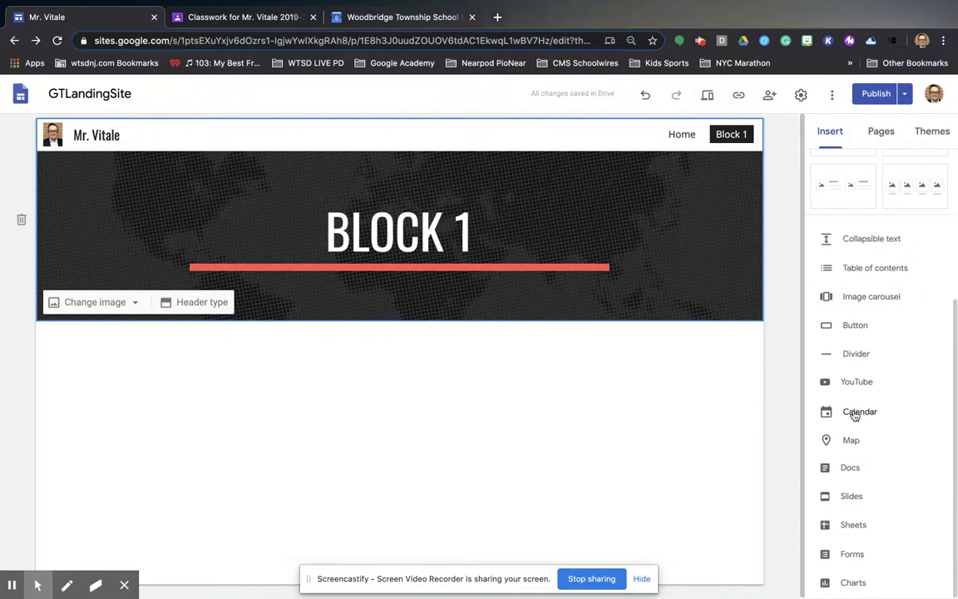
left_click(857, 414)
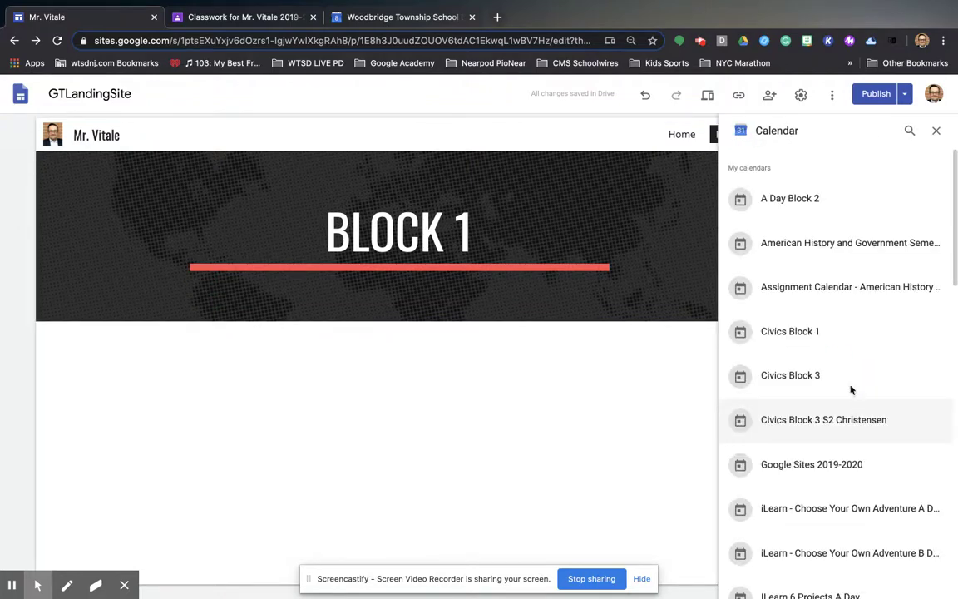
scroll(854, 286, "down", 5)
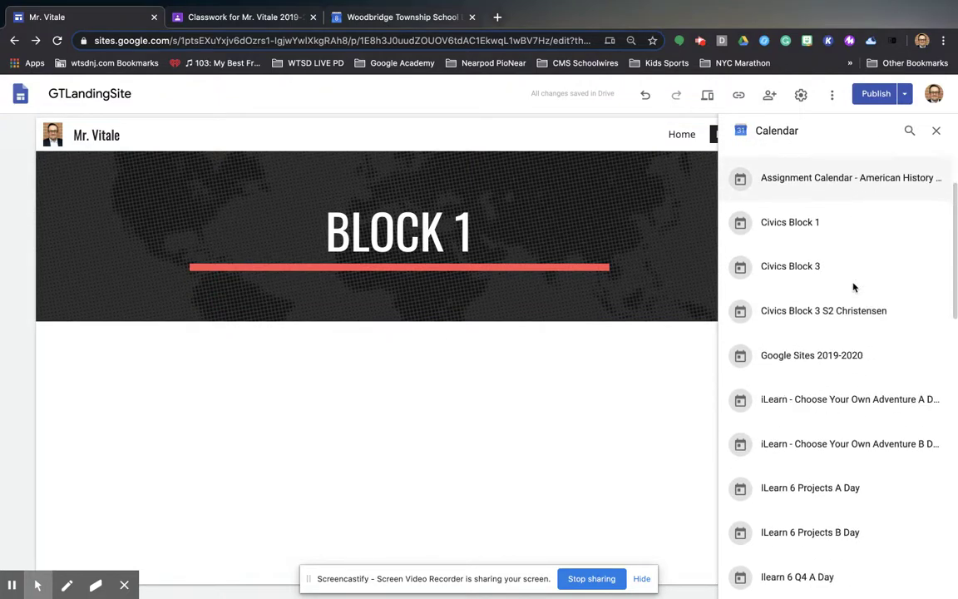
scroll(853, 287, "down", 10)
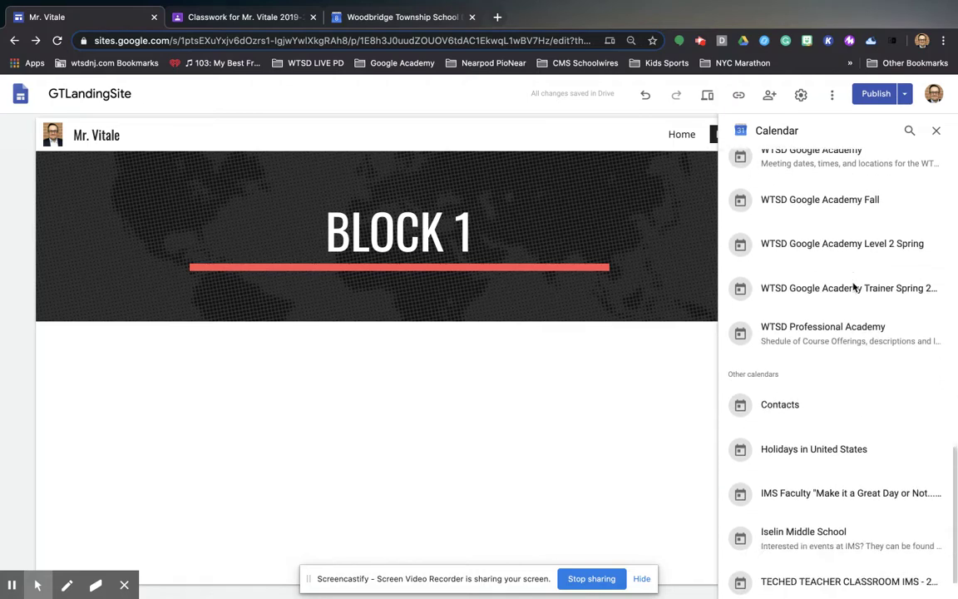
scroll(862, 423, "up", 5)
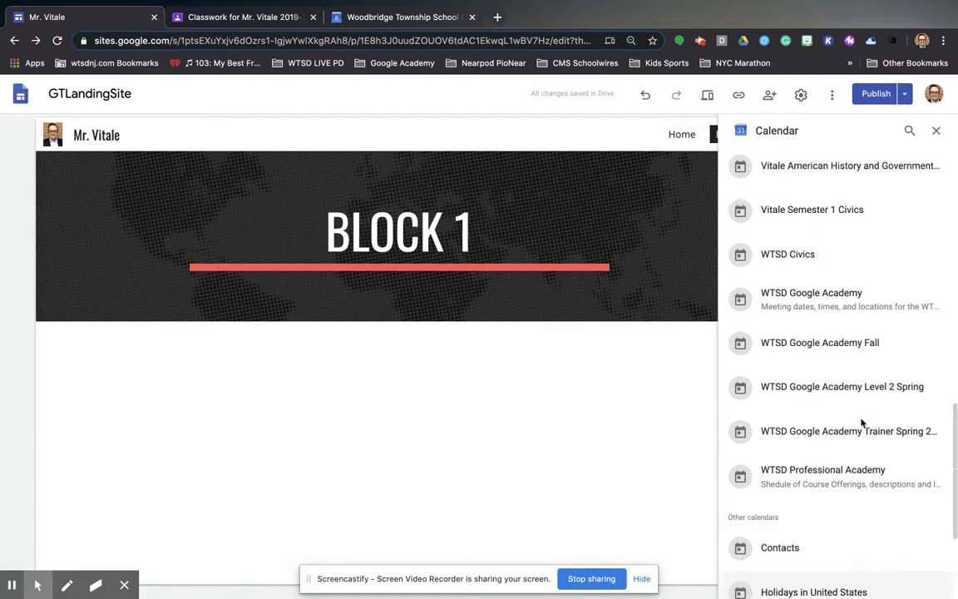
scroll(862, 424, "up", 3)
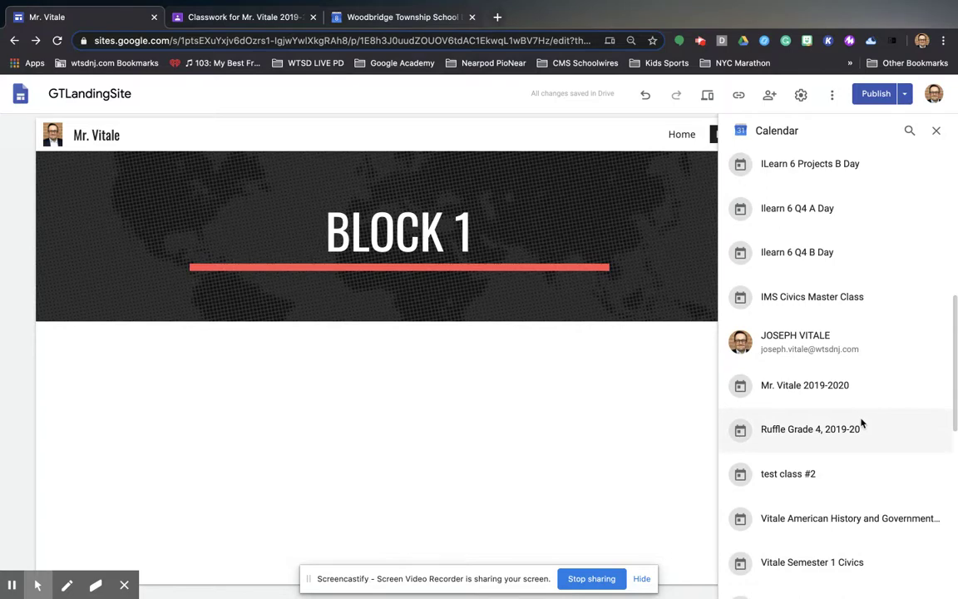
scroll(873, 403, "up", 7)
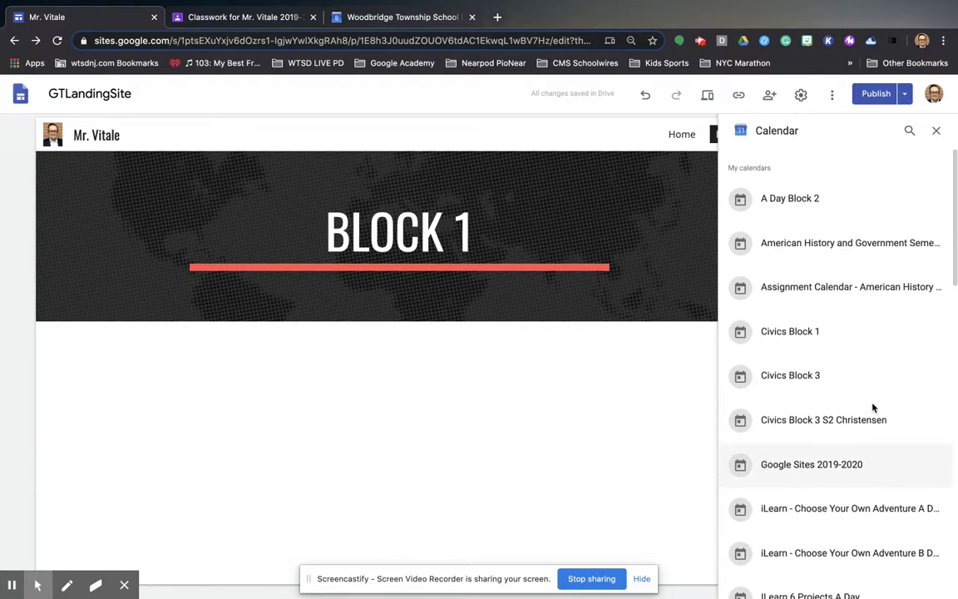
scroll(823, 426, "down", 5)
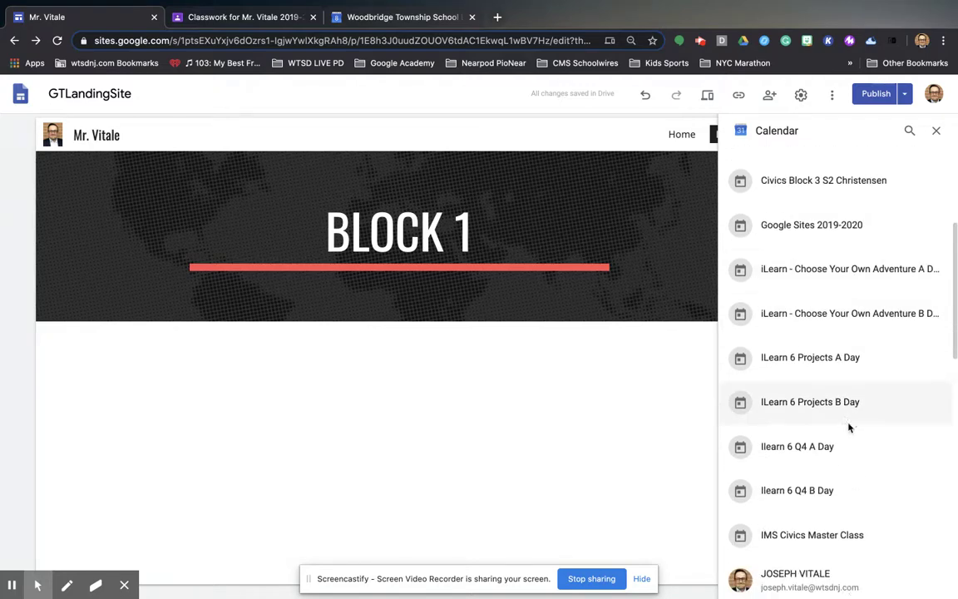
scroll(850, 427, "down", 5)
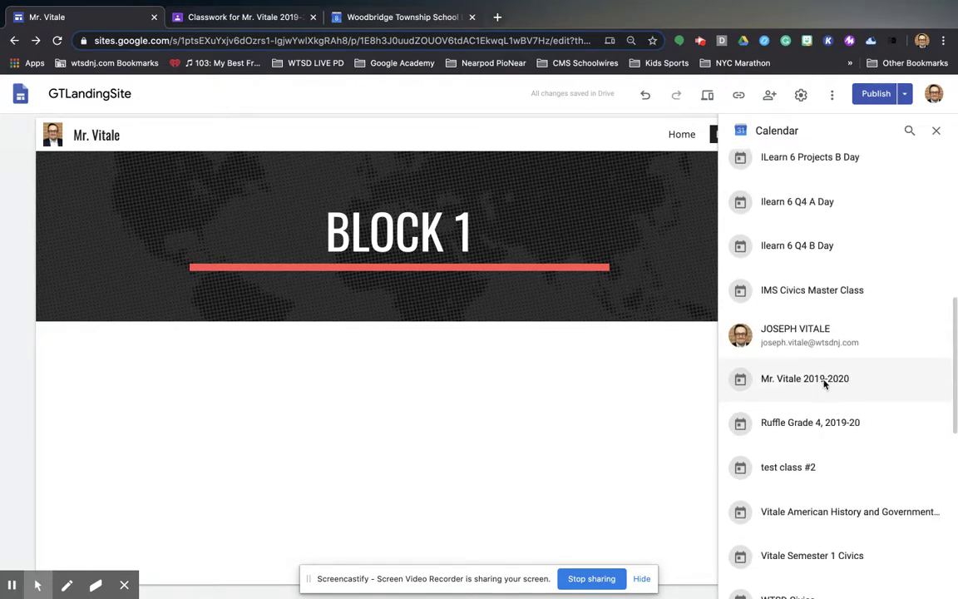
left_click(824, 386)
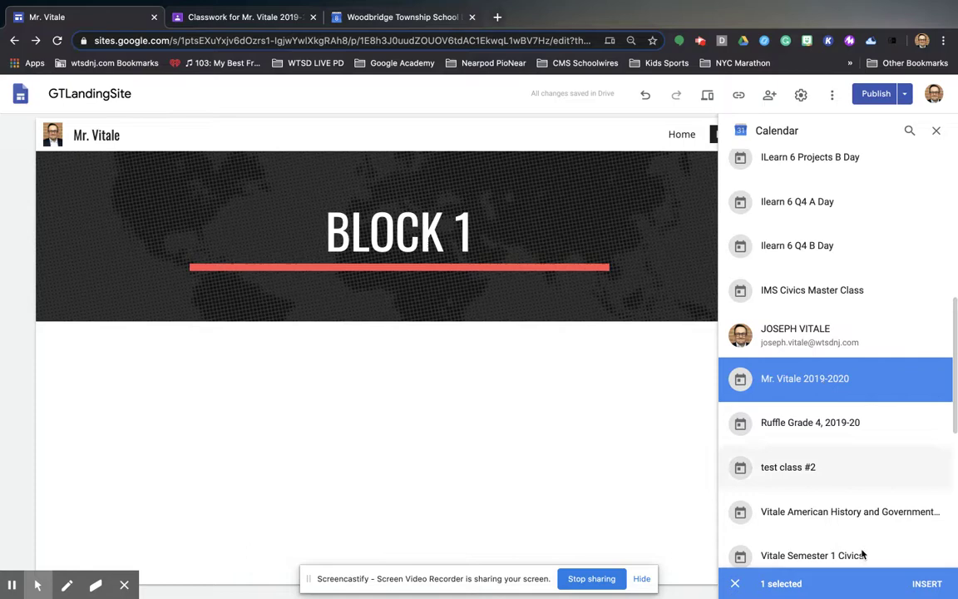
left_click(930, 584)
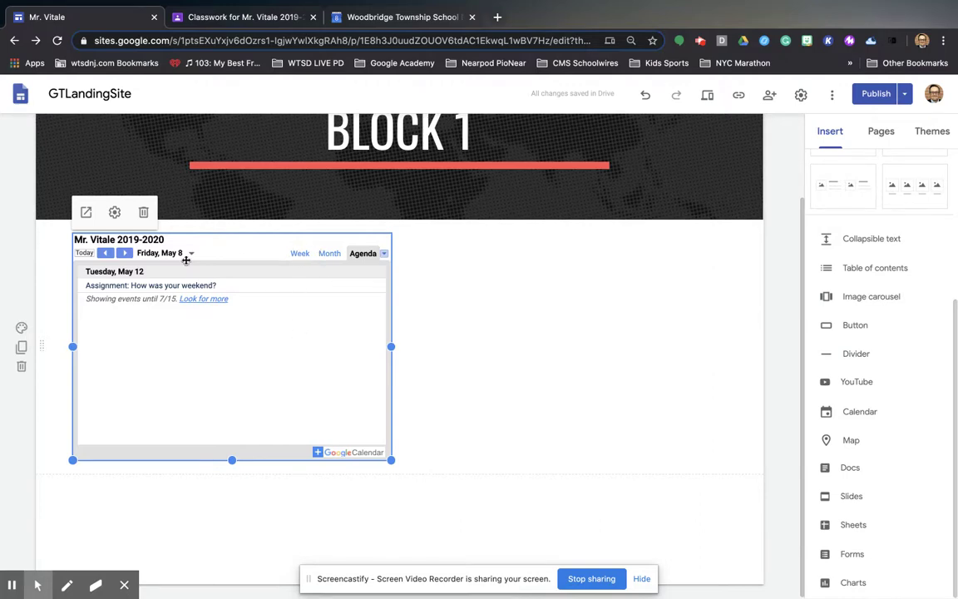
Centre the calendar embed below the BLOCK 1 banner and bring up its Calendar Settings
left_click_drag(241, 298, 393, 299)
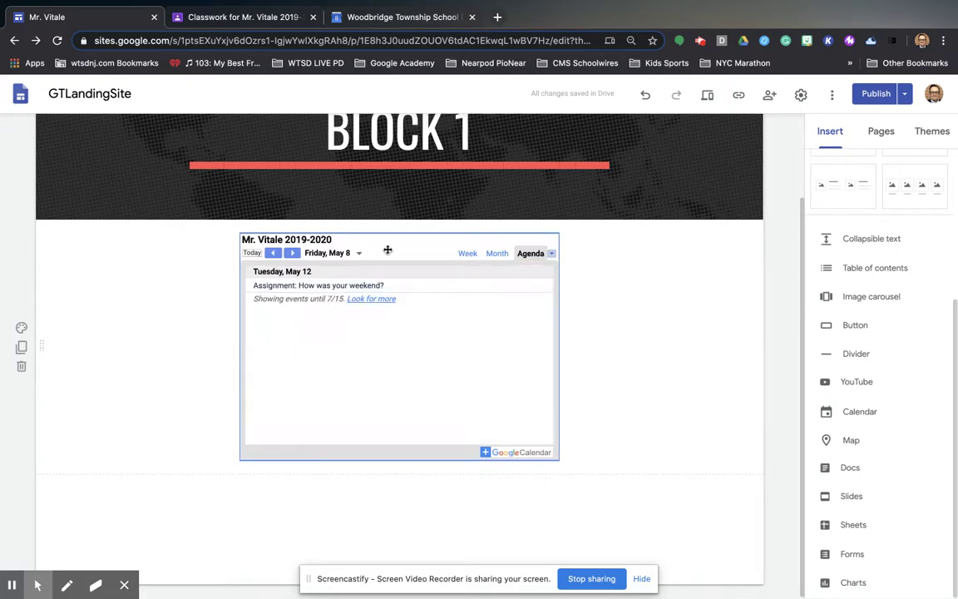
left_click(387, 250)
left_click(283, 215)
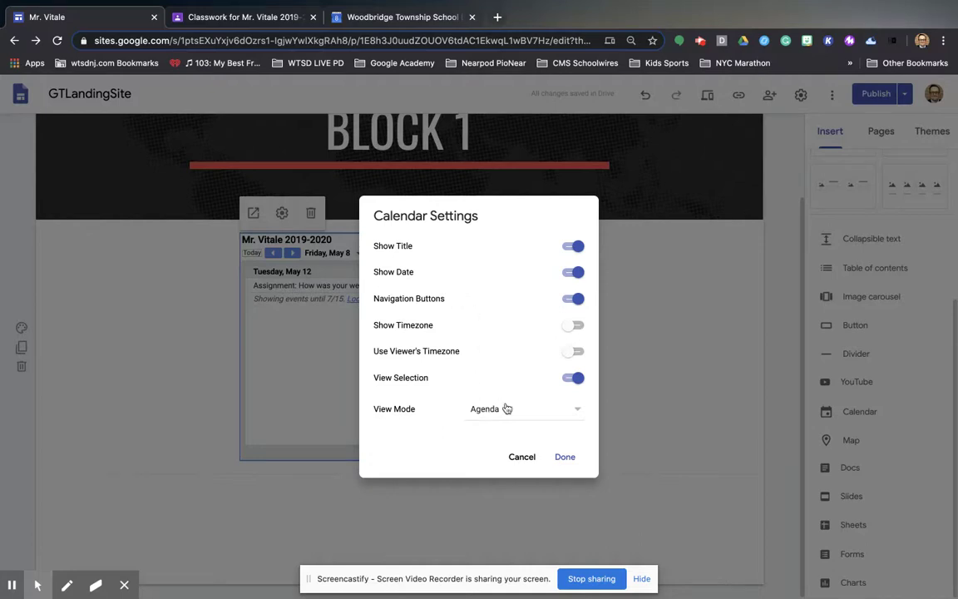
Change the embedded calendar's View Mode to Week and preview the page
left_click(517, 414)
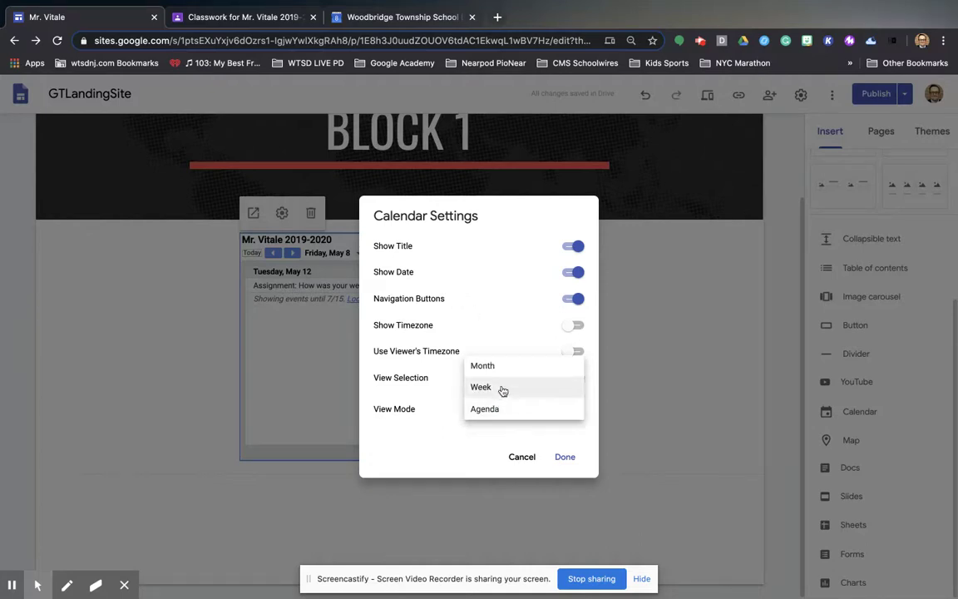
left_click(503, 387)
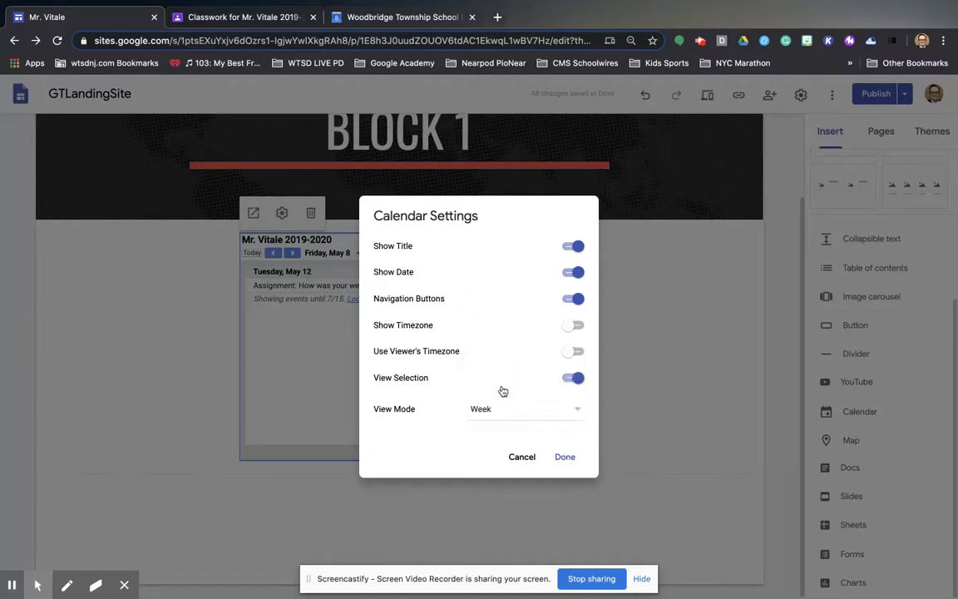
left_click(565, 458)
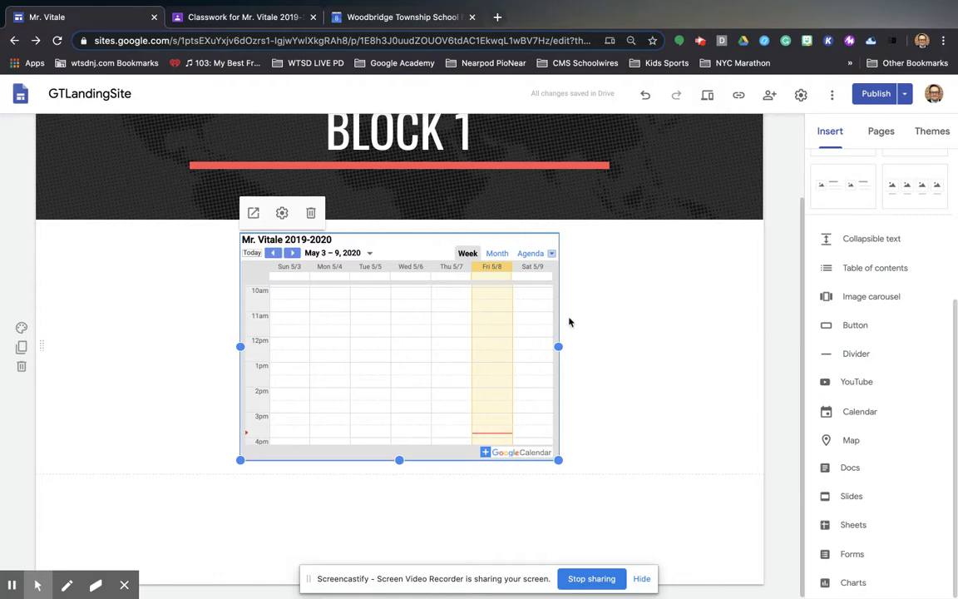
left_click(709, 98)
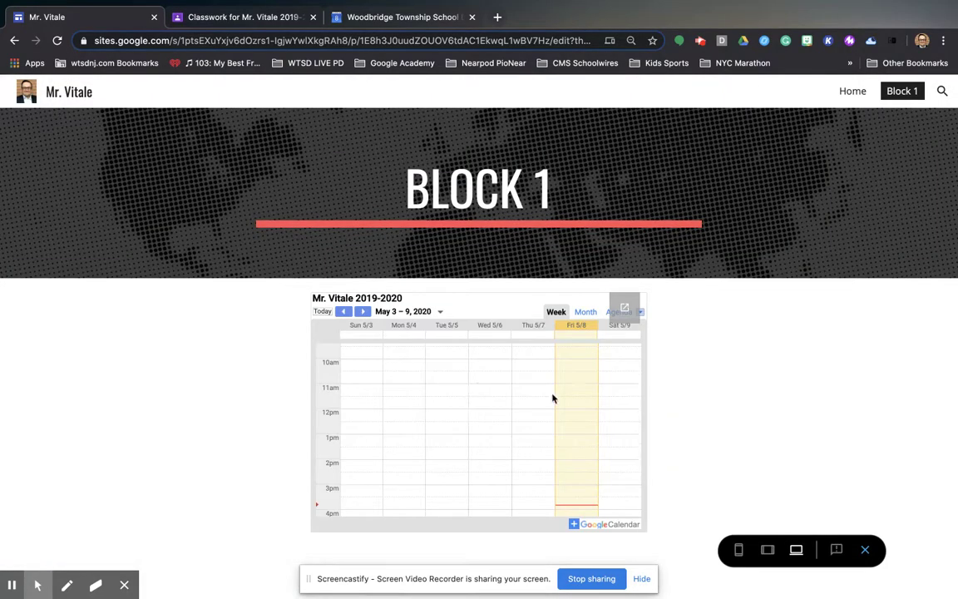
Move the preview calendar to May 10–16 and inspect the Tue 5/12 Assignment's link
left_click(364, 313)
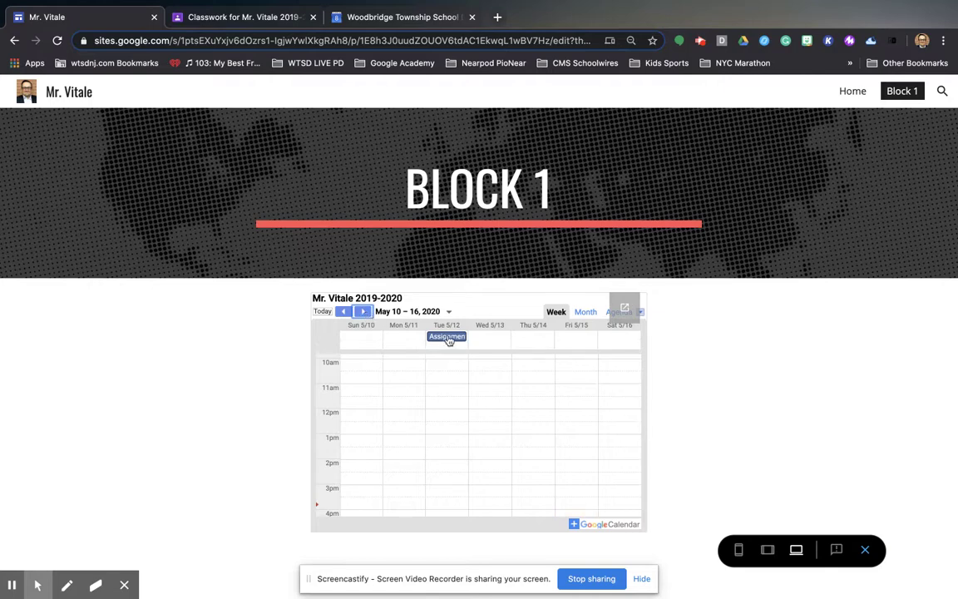
left_click(448, 338)
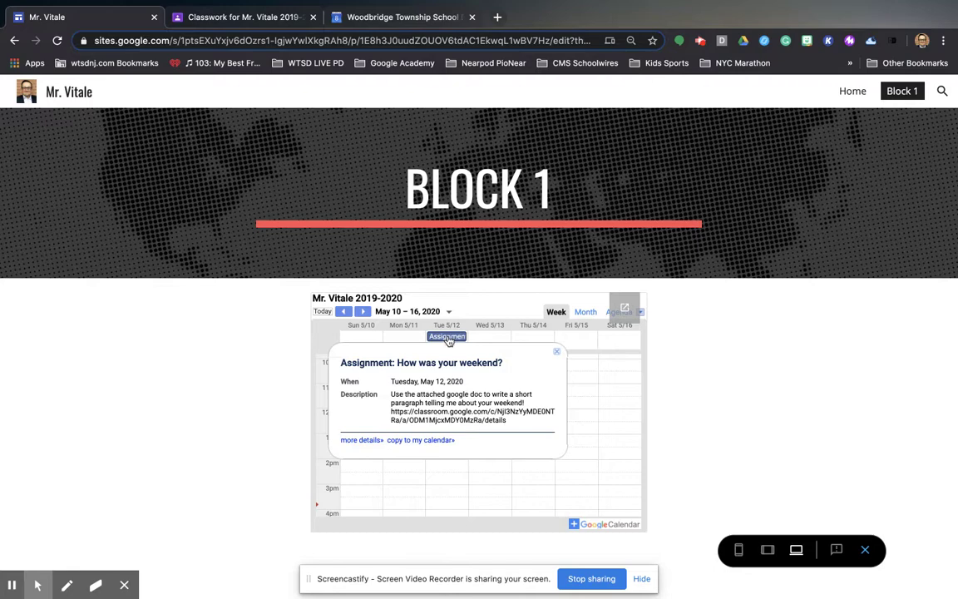
left_click_drag(511, 425, 389, 411)
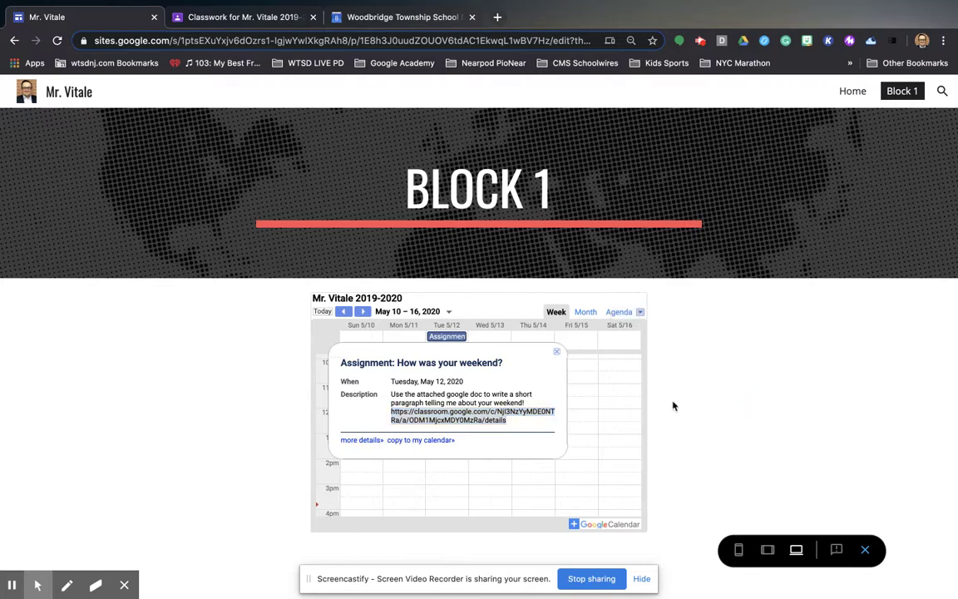
left_click(556, 351)
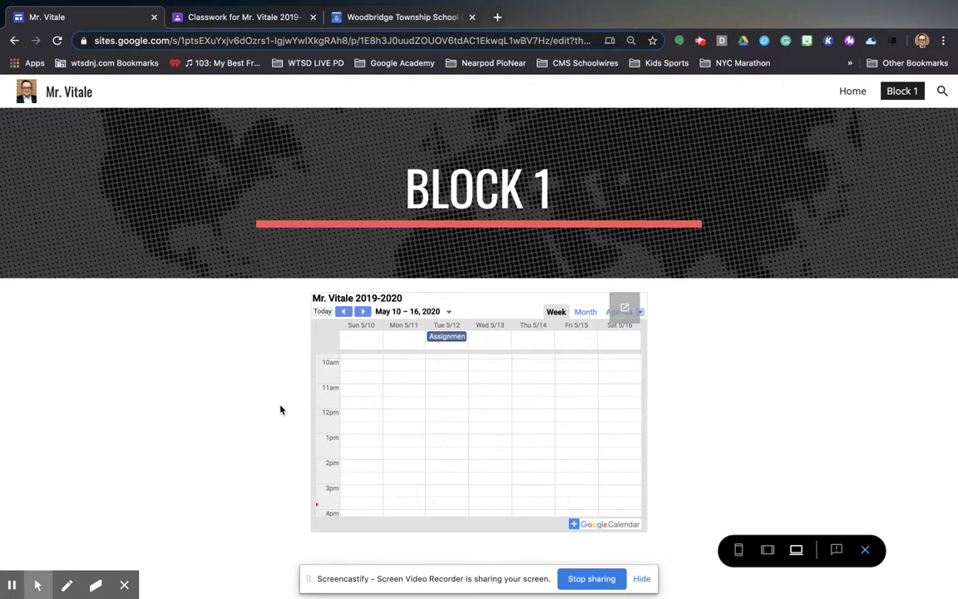
mouse_move(556, 8)
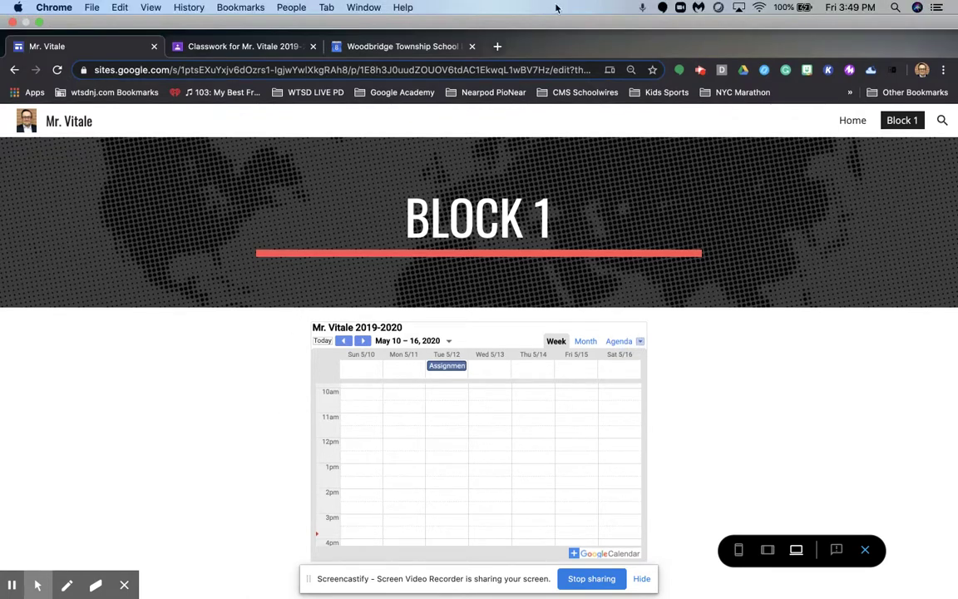